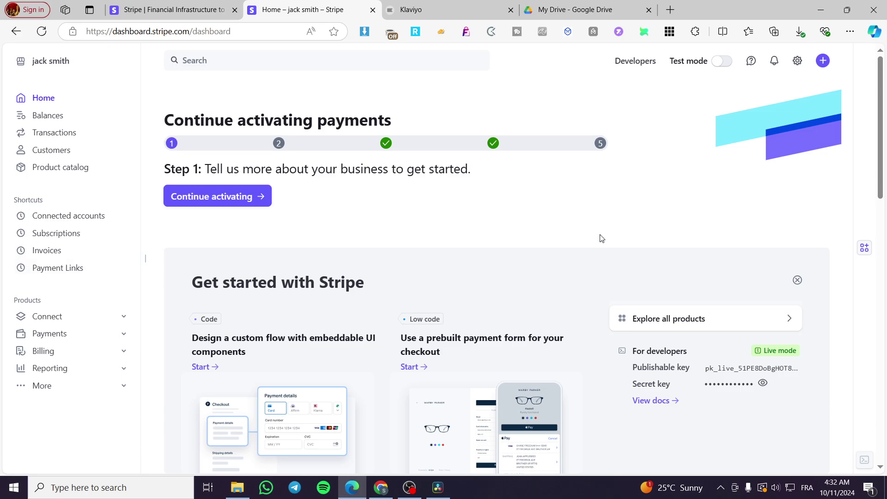
Step: Go to the Settings overview and enter the Business account settings
left_click(798, 61)
left_click(762, 83)
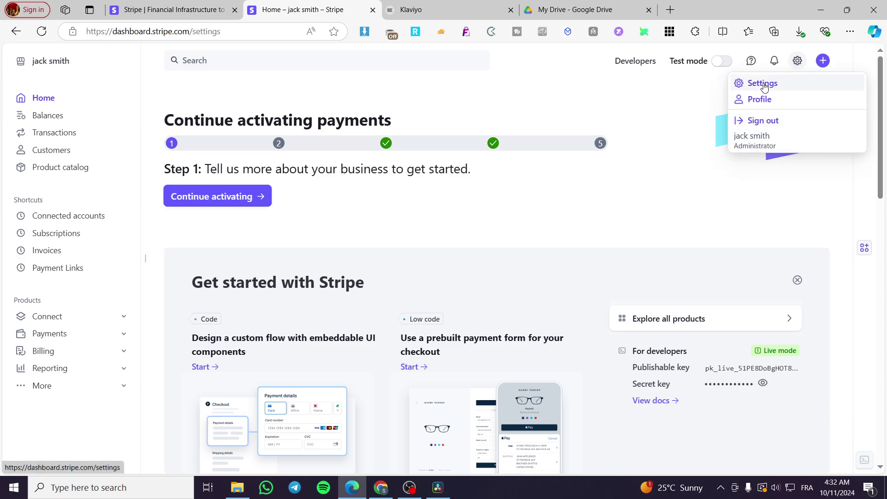
left_click(797, 61)
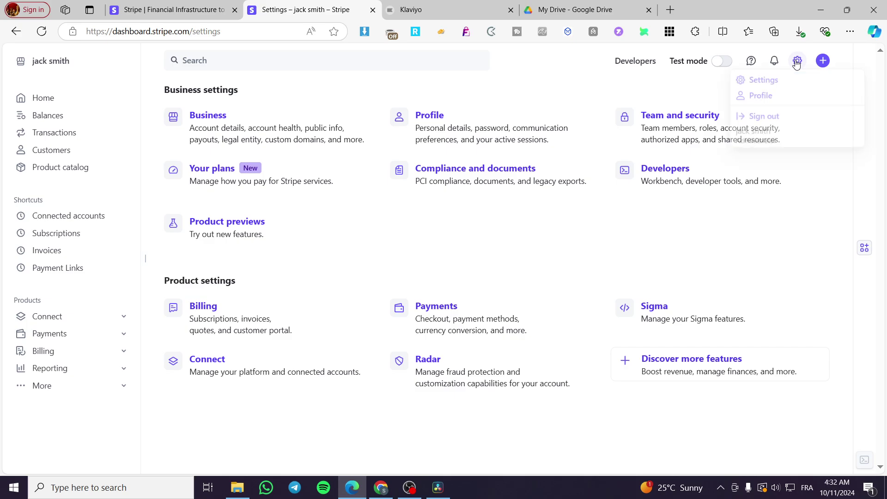
left_click(212, 123)
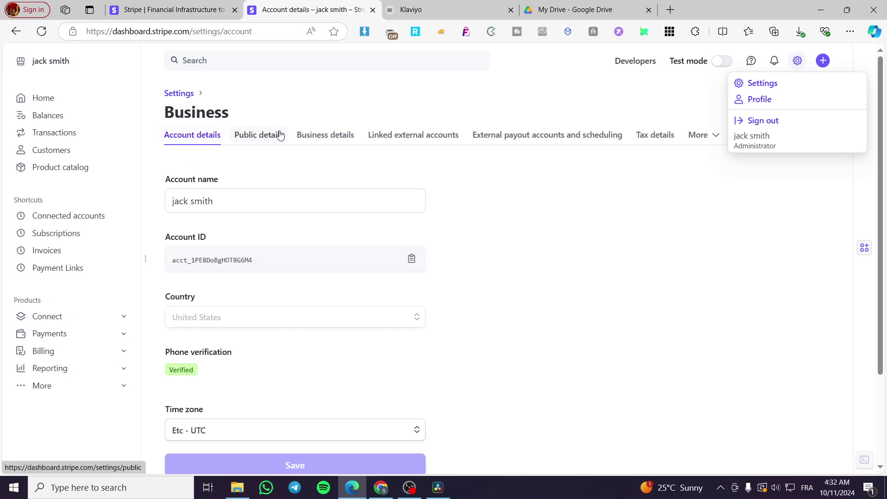
Step: Reach the Customer emails page via the Business settings' More sections
left_click(728, 206)
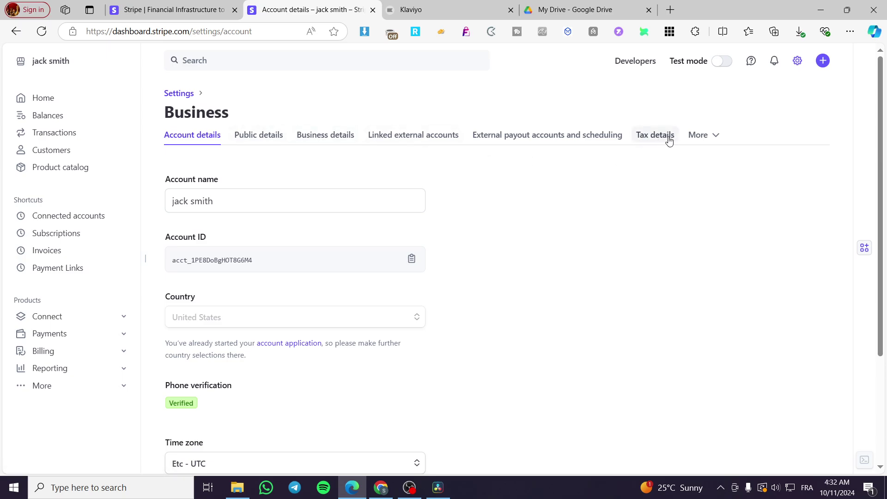
left_click(719, 140)
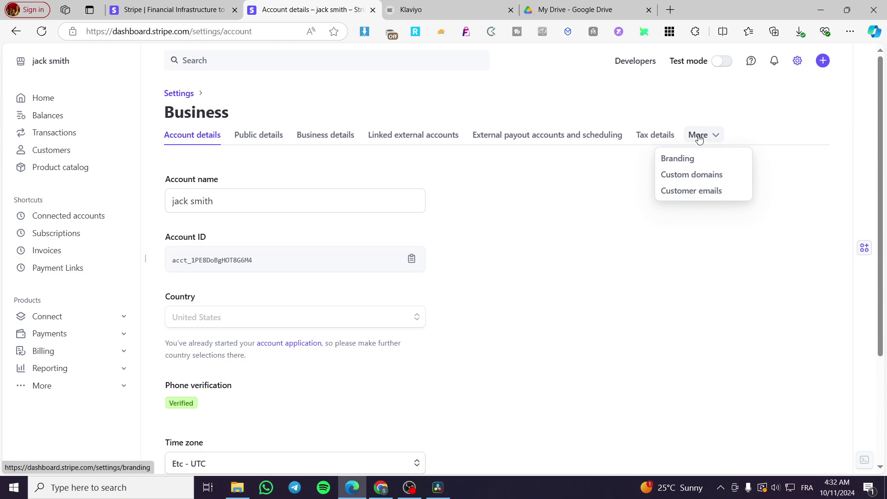
left_click(674, 196)
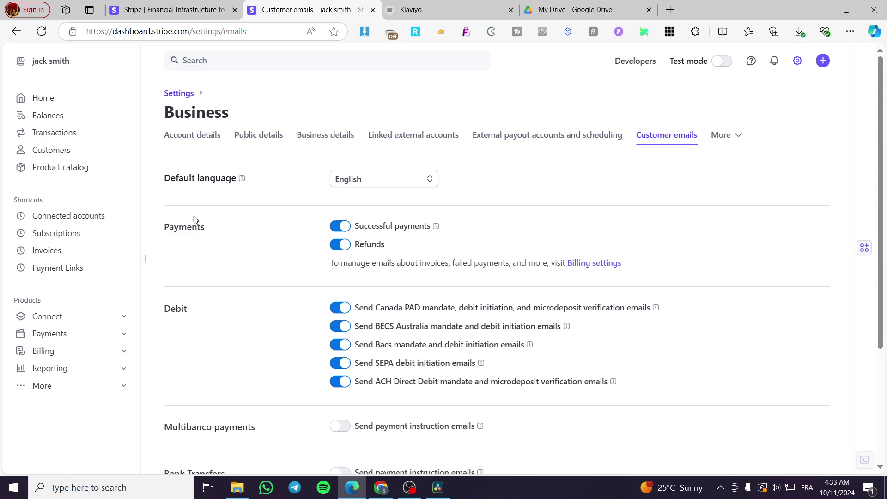
Step: Leave receipt emails enabled for both Successful payments and Refunds after toggling each
left_click(340, 227)
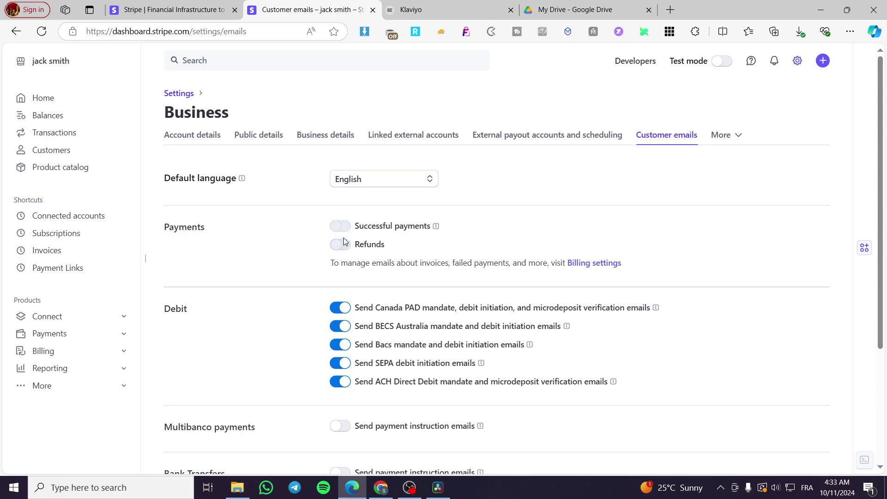
left_click(340, 244)
left_click(340, 244)
left_click(339, 226)
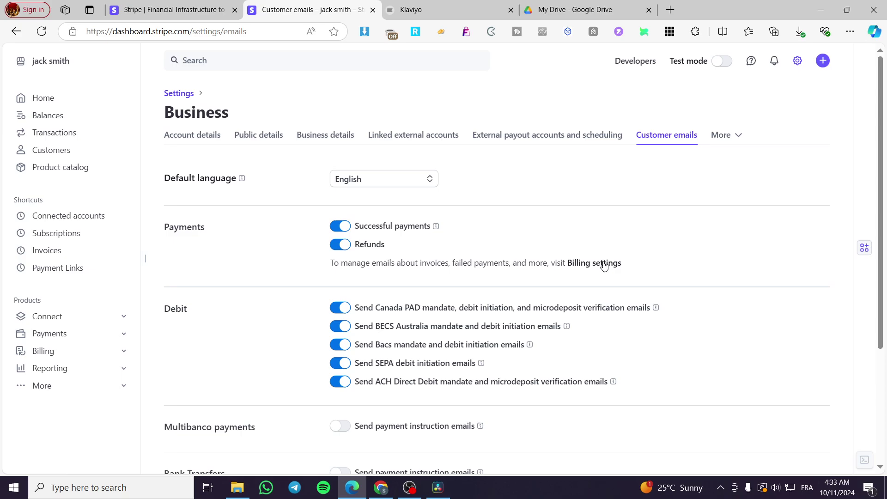
Step: Review the Billing settings' Subscriptions and emails page
left_click(585, 266)
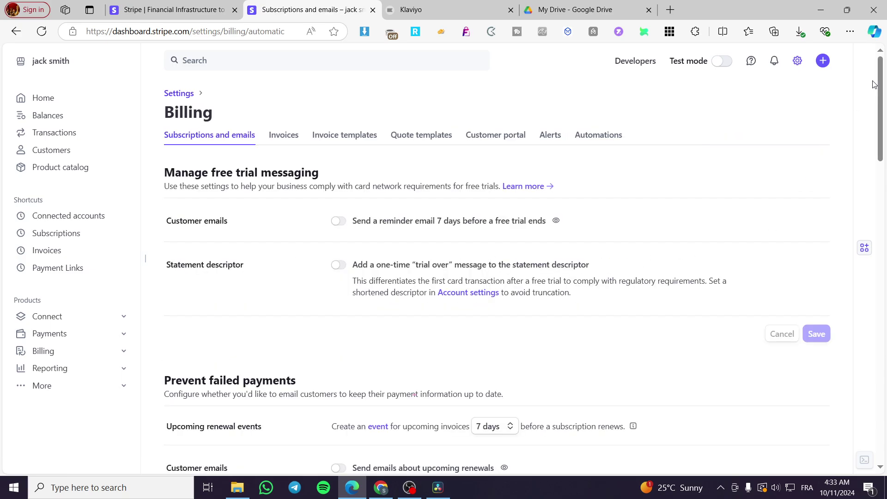
left_click_drag(880, 73, 881, 392)
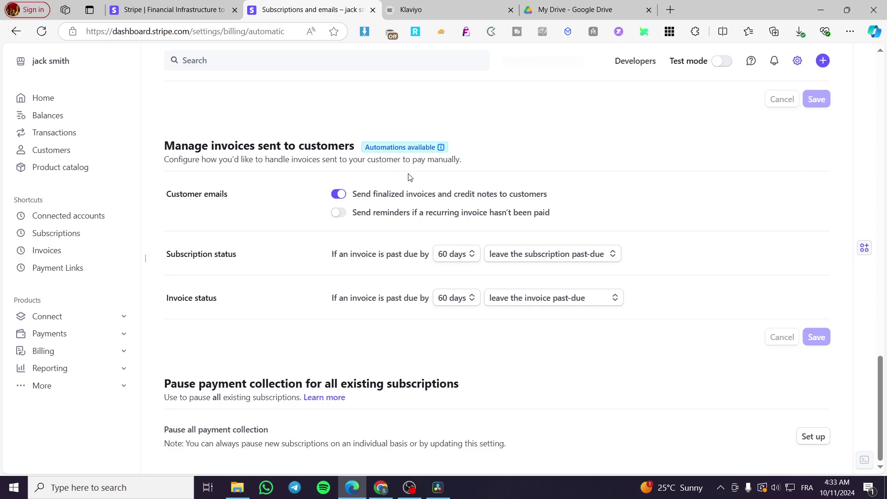
Step: Return Home, then go to Product catalog > Payment Links to start a new link
left_click(43, 98)
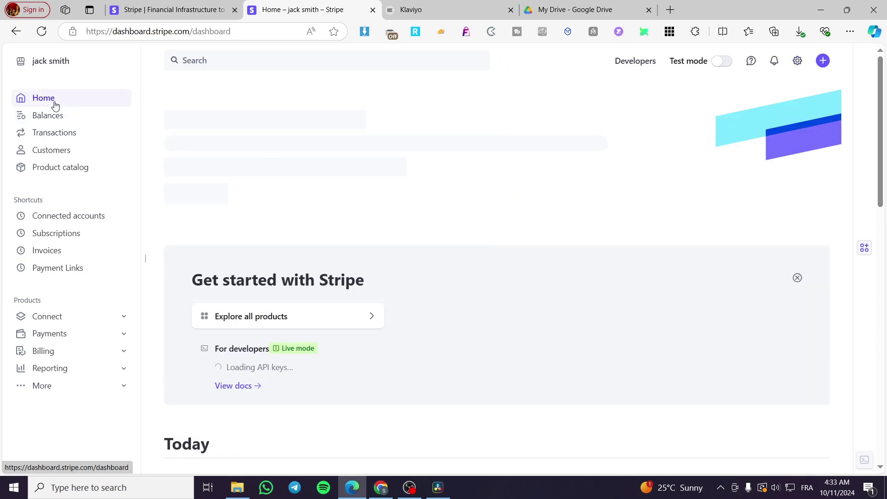
left_click(61, 167)
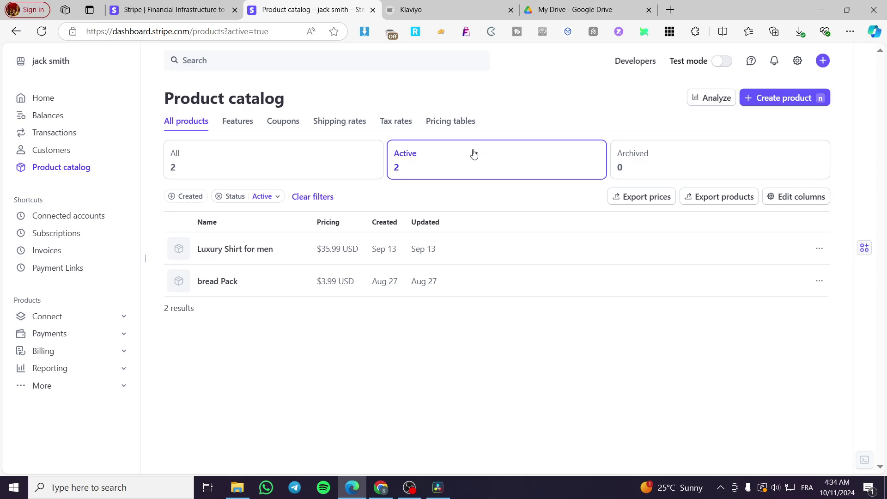
left_click(58, 267)
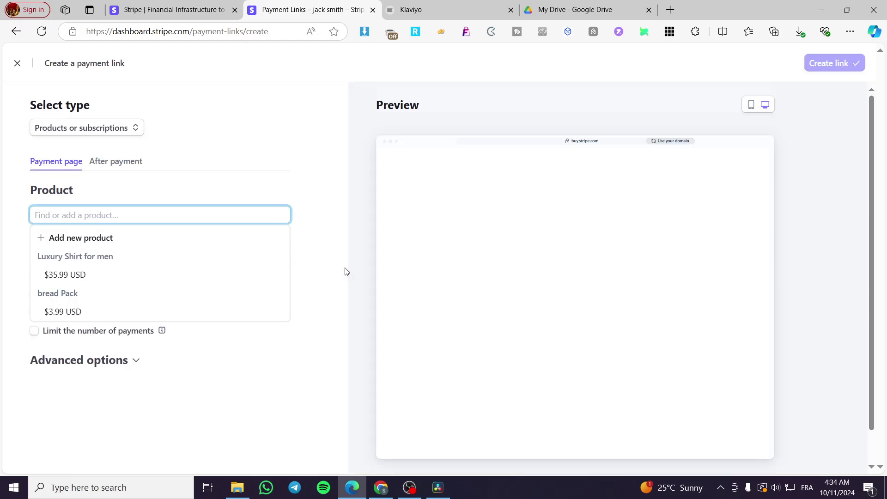
Step: Add Luxury Shirt for men ($35.99) to the payment link and attempt to create it
left_click(101, 277)
scroll(190, 329, "down", 1)
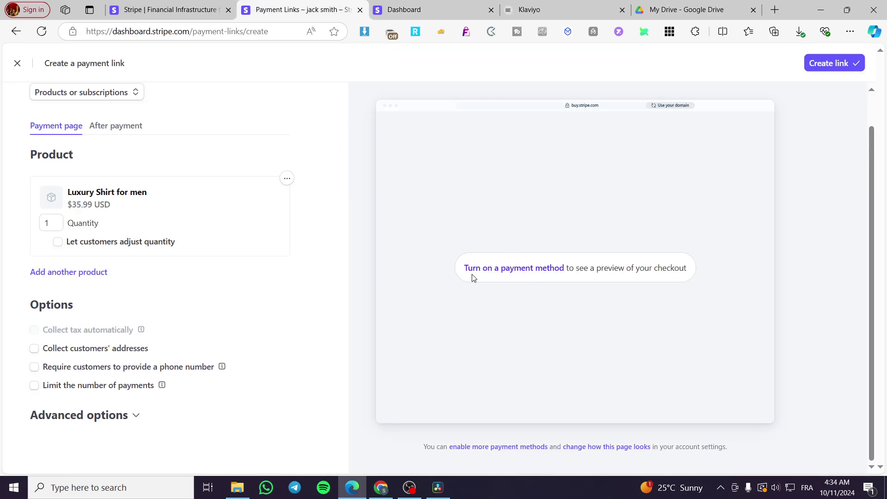
left_click(834, 63)
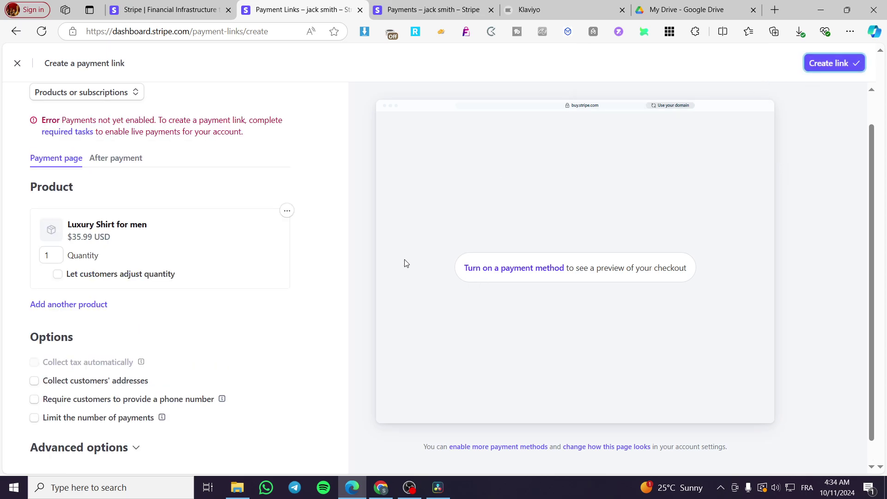
scroll(165, 170, "up", 2)
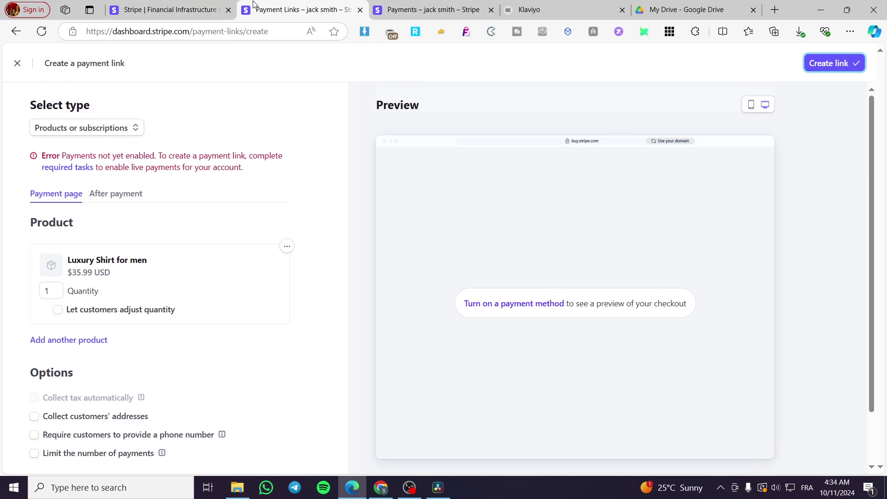
Step: Switch on Test mode and go to the test Payment Links page
left_click(425, 9)
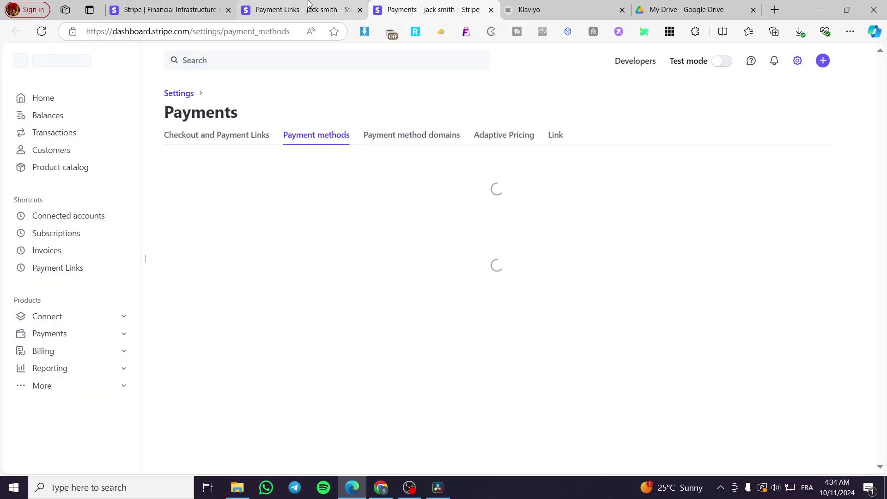
left_click(722, 61)
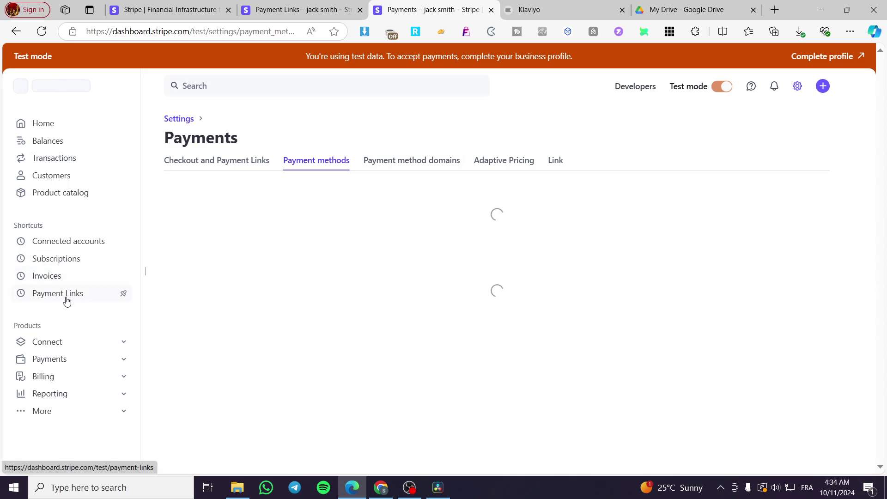
left_click(59, 293)
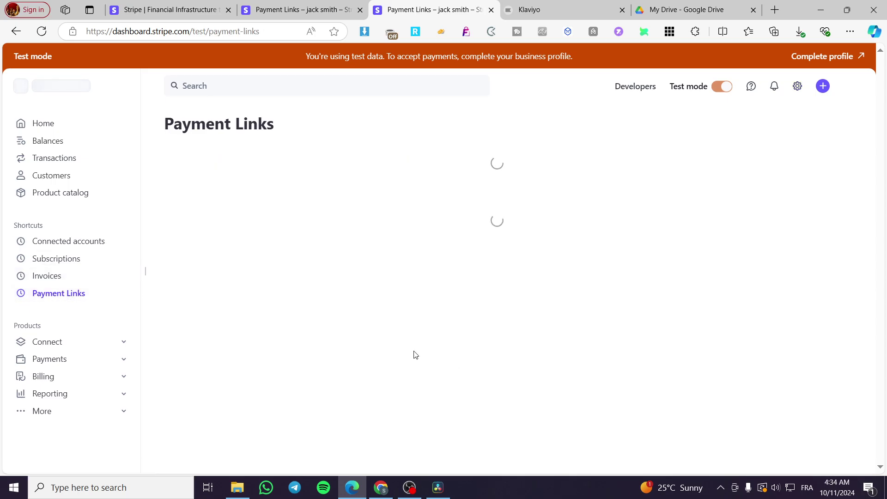